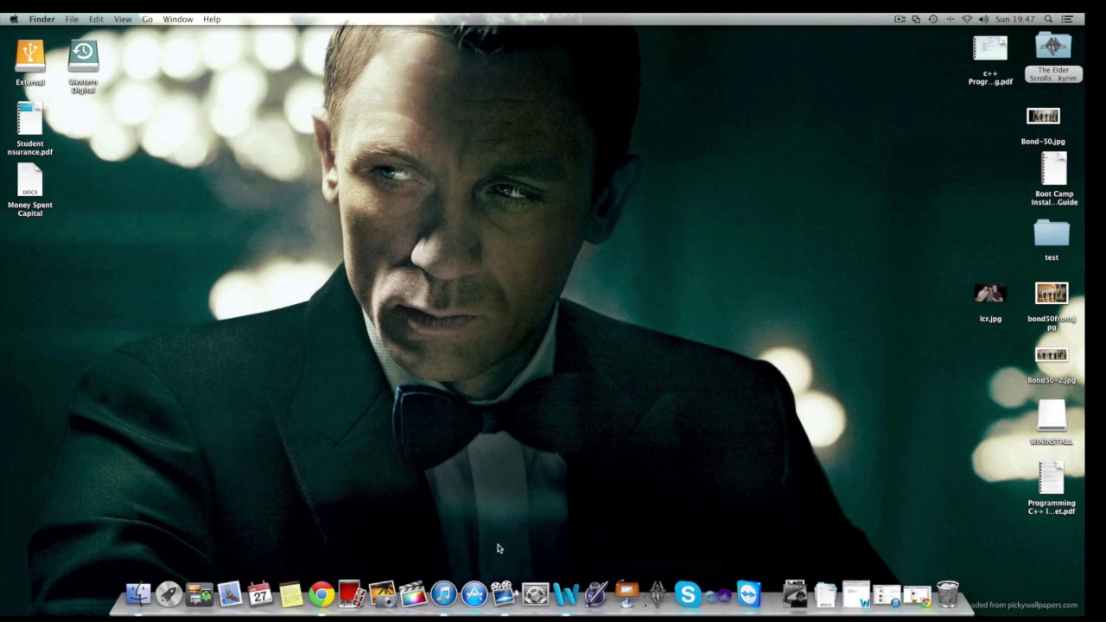
- Launch Boot Camp Assistant, tick the Windows support download option, return to the introduction, and minimize it
{"action": "key", "text": "F4"}
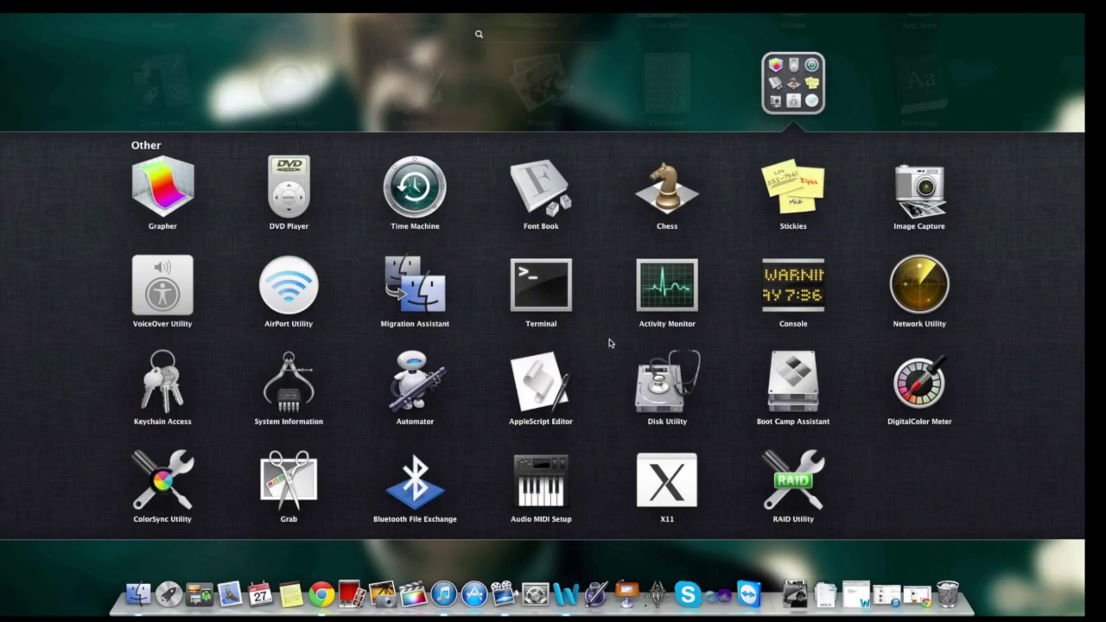
{"action": "left_click", "coordinate": [812, 370]}
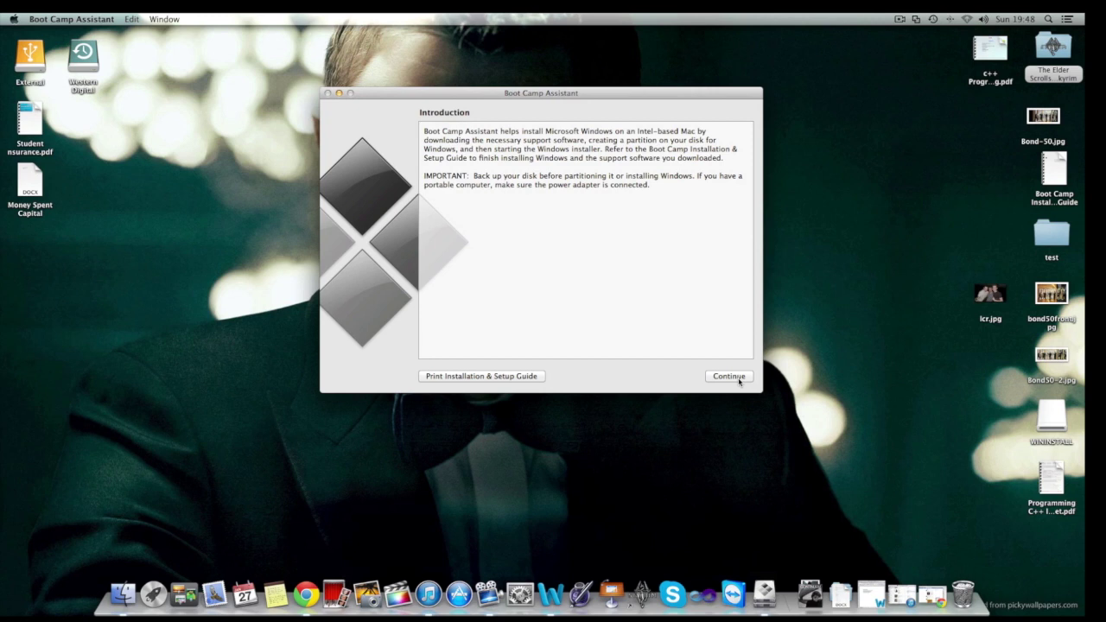
{"action": "left_click", "coordinate": [730, 377]}
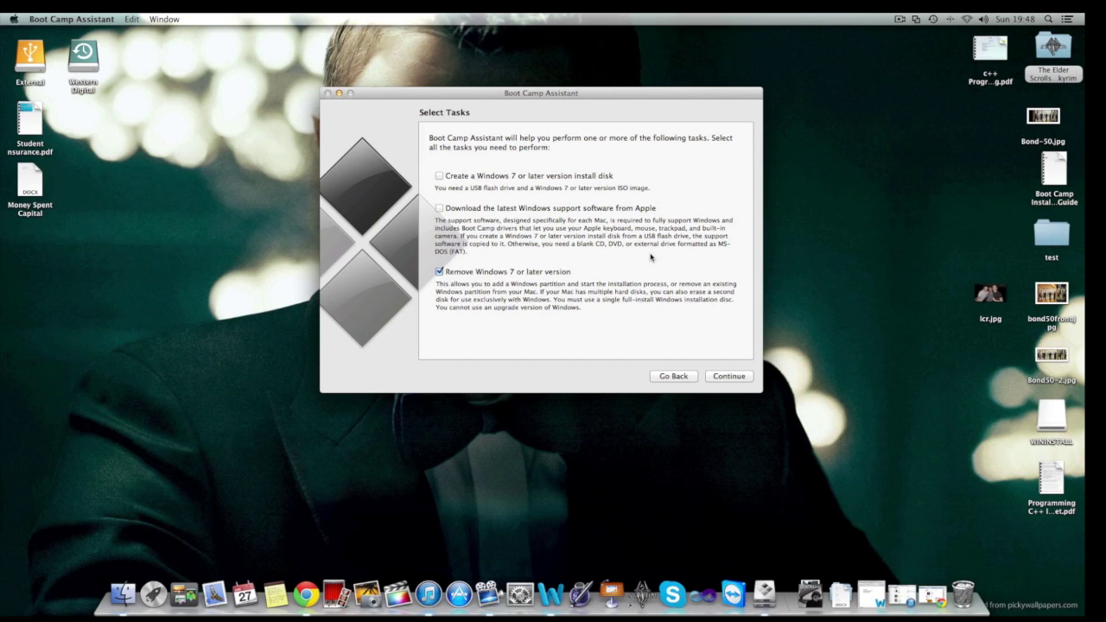
{"action": "left_click", "coordinate": [476, 211]}
{"action": "left_click", "coordinate": [688, 377]}
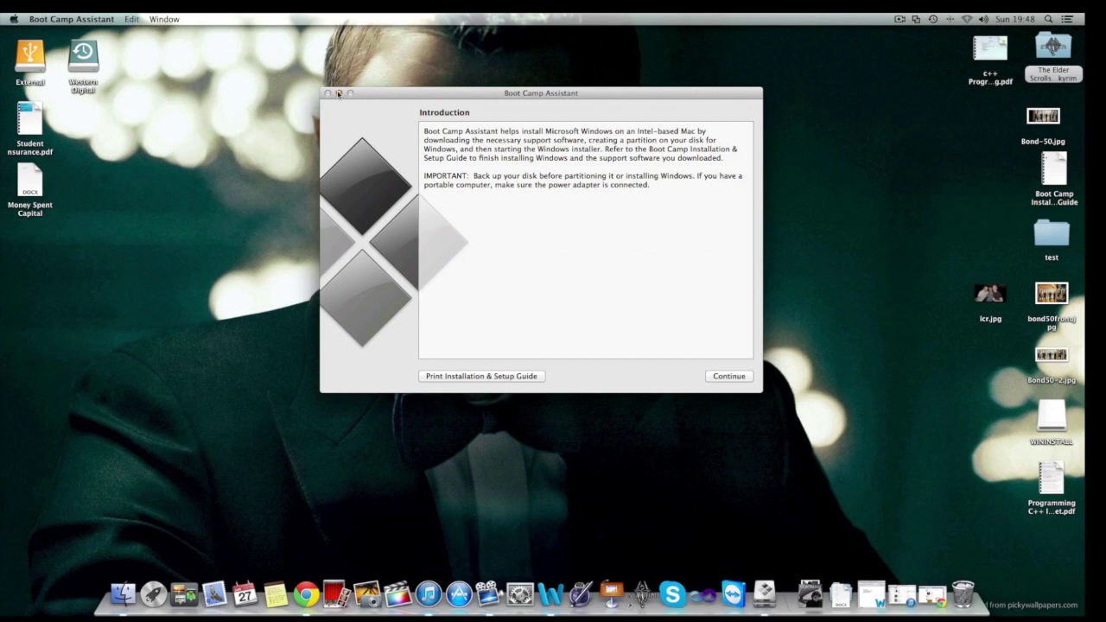
{"action": "left_click", "coordinate": [338, 93]}
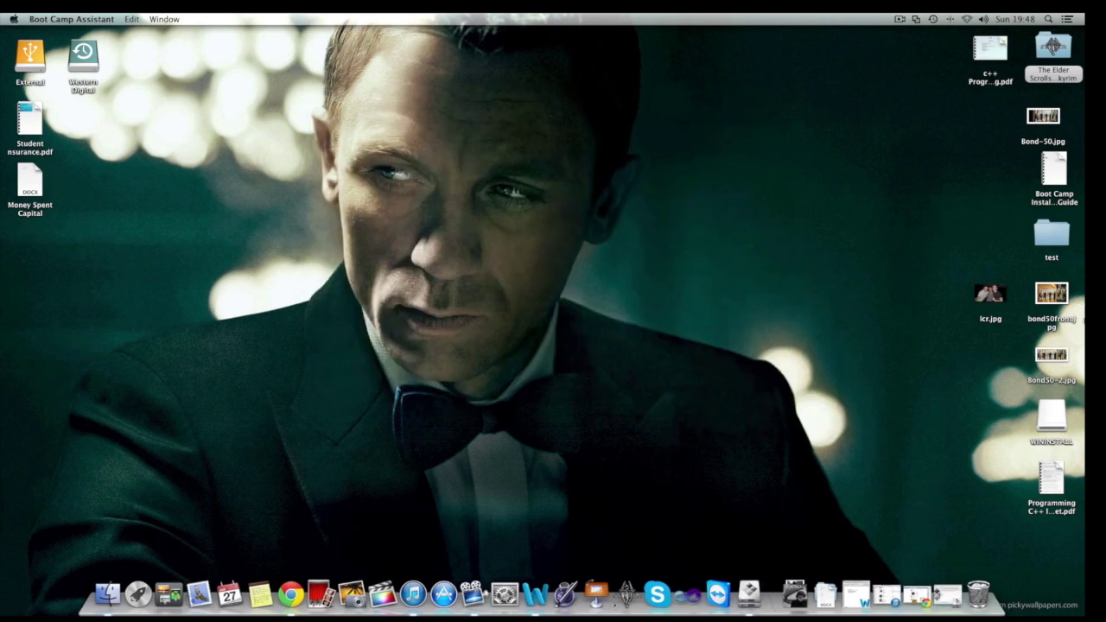
- Browse WININSTALL's WindowsSupport folder (setup.exe, Drivers, Documentation) in Finder, then minimize it
{"action": "double_click", "coordinate": [1056, 422]}
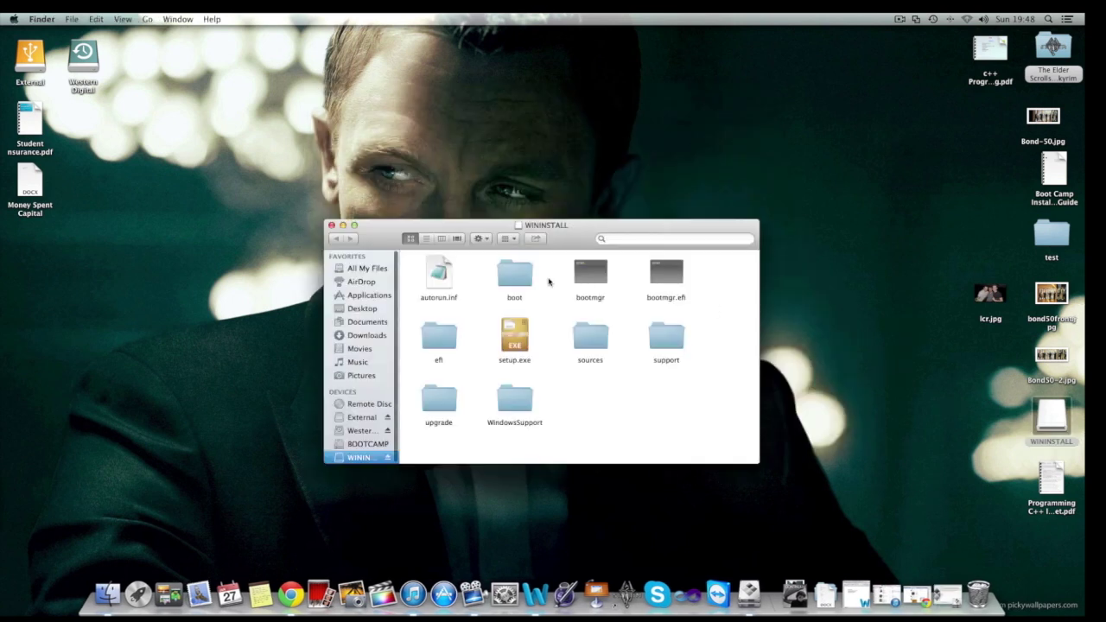
{"action": "double_click", "coordinate": [515, 399]}
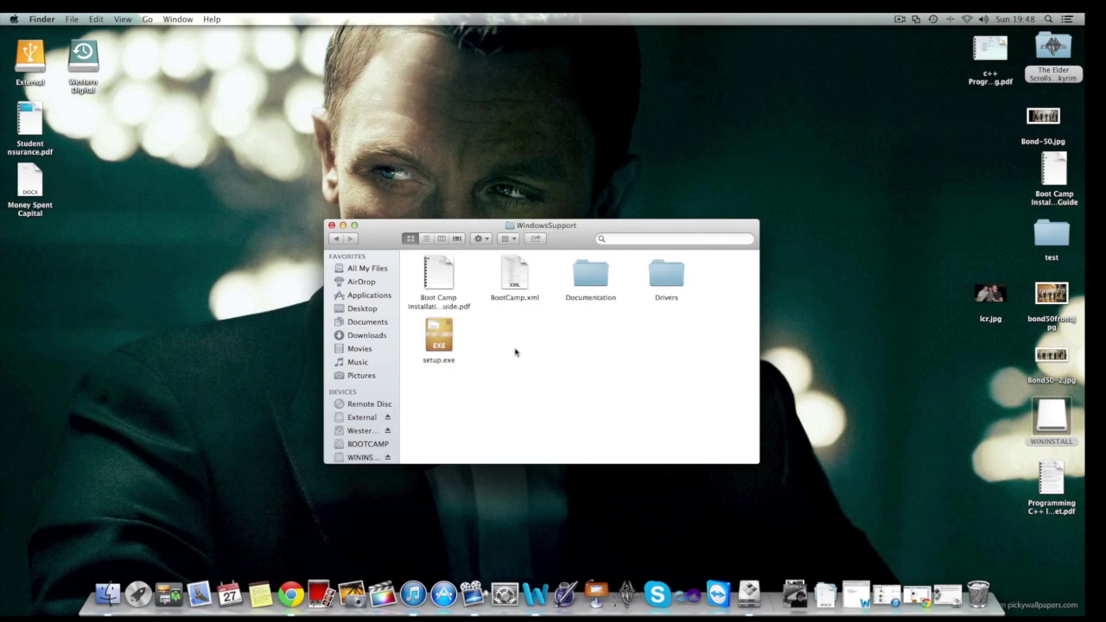
{"action": "left_click", "coordinate": [336, 238]}
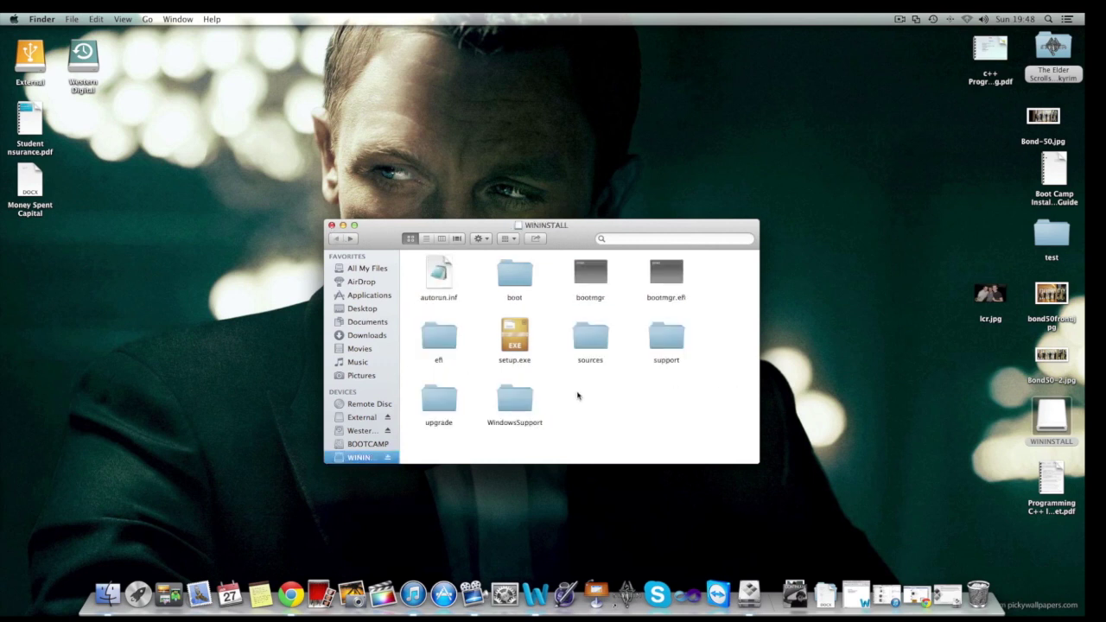
{"action": "double_click", "coordinate": [529, 399]}
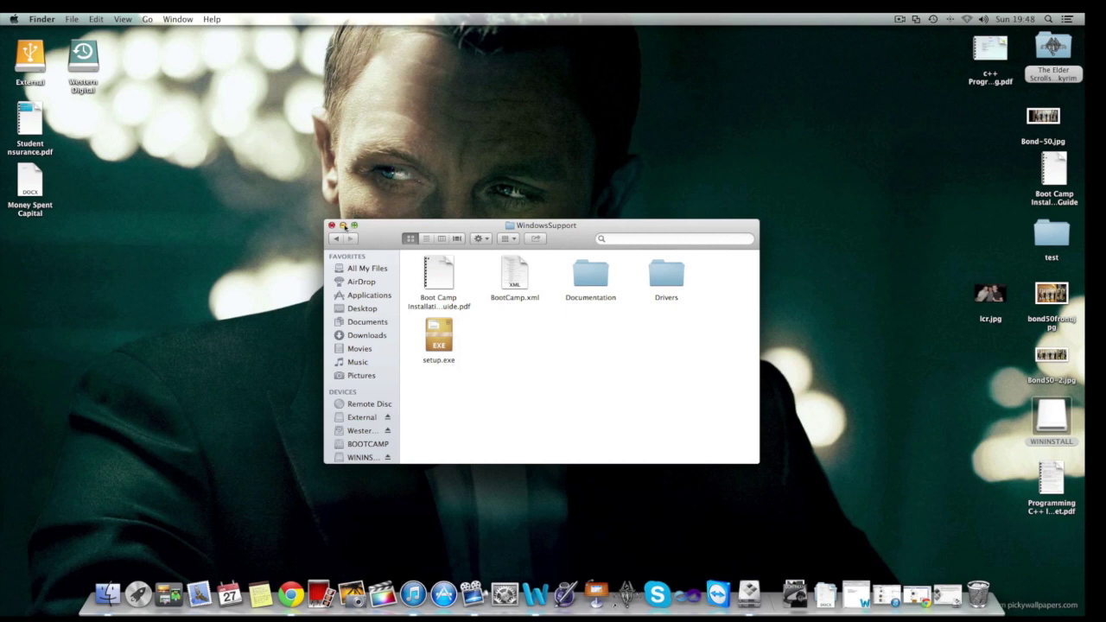
{"action": "left_click", "coordinate": [342, 226]}
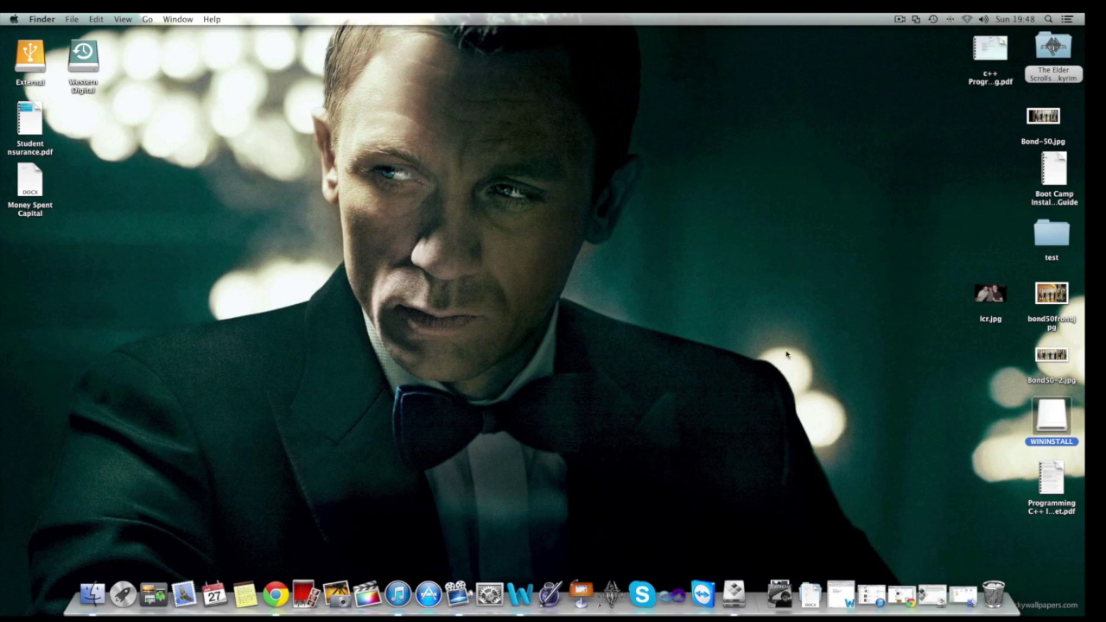
- Resume the suspended Windows 8 virtual machine
{"action": "left_click", "coordinate": [900, 19]}
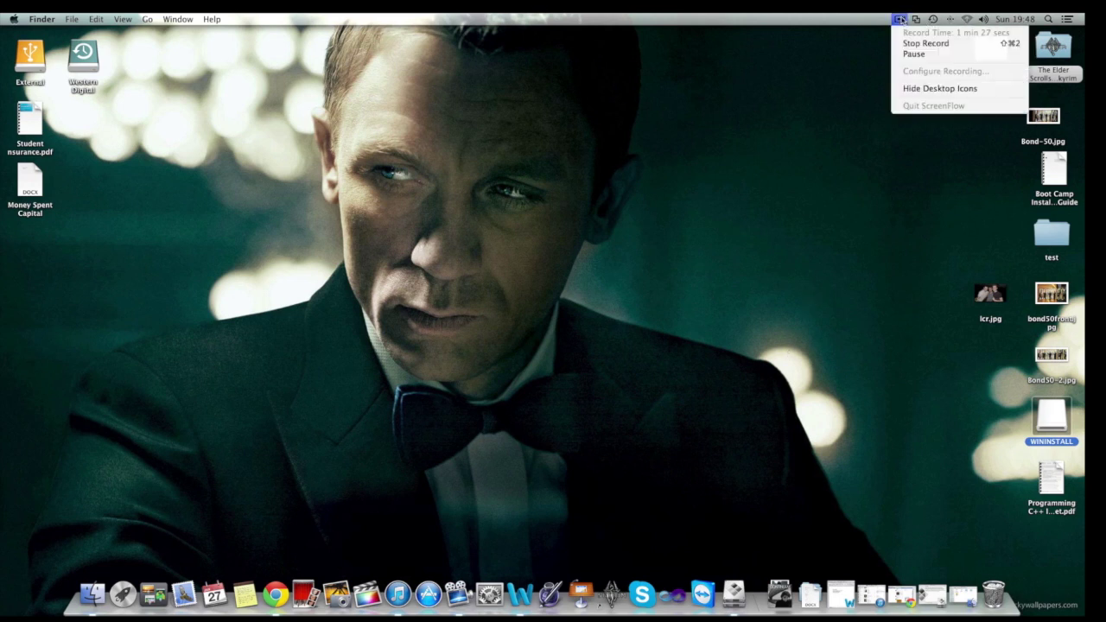
{"action": "left_click", "coordinate": [913, 54]}
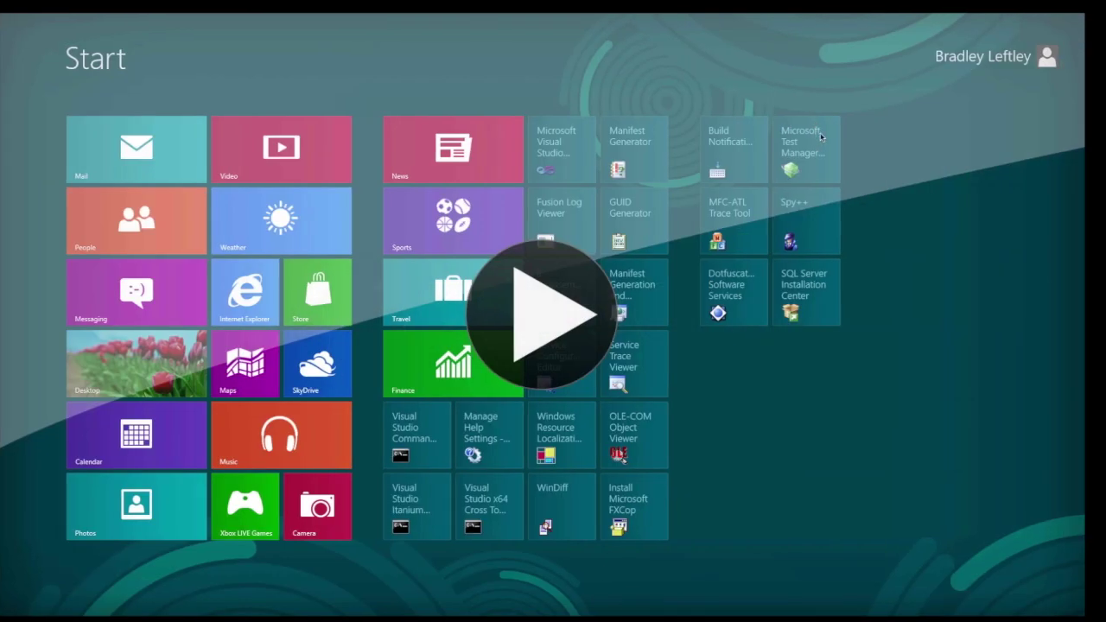
{"action": "left_click", "coordinate": [529, 310]}
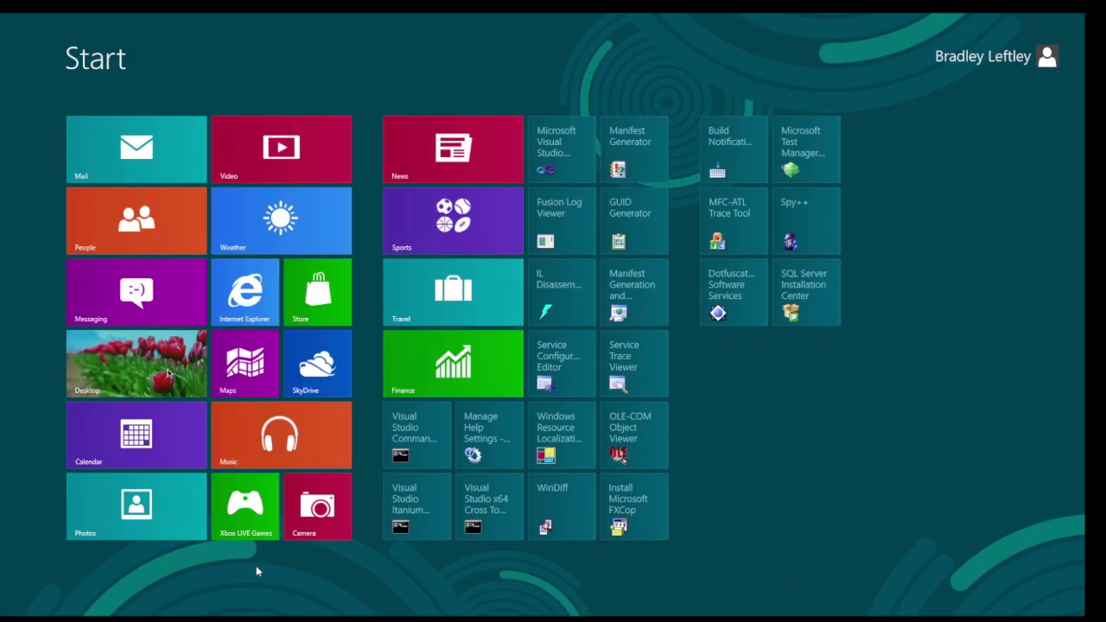
- View the Computer's drives in Windows 8 File Explorer, then switch back to the Mac
{"action": "left_click", "coordinate": [200, 373]}
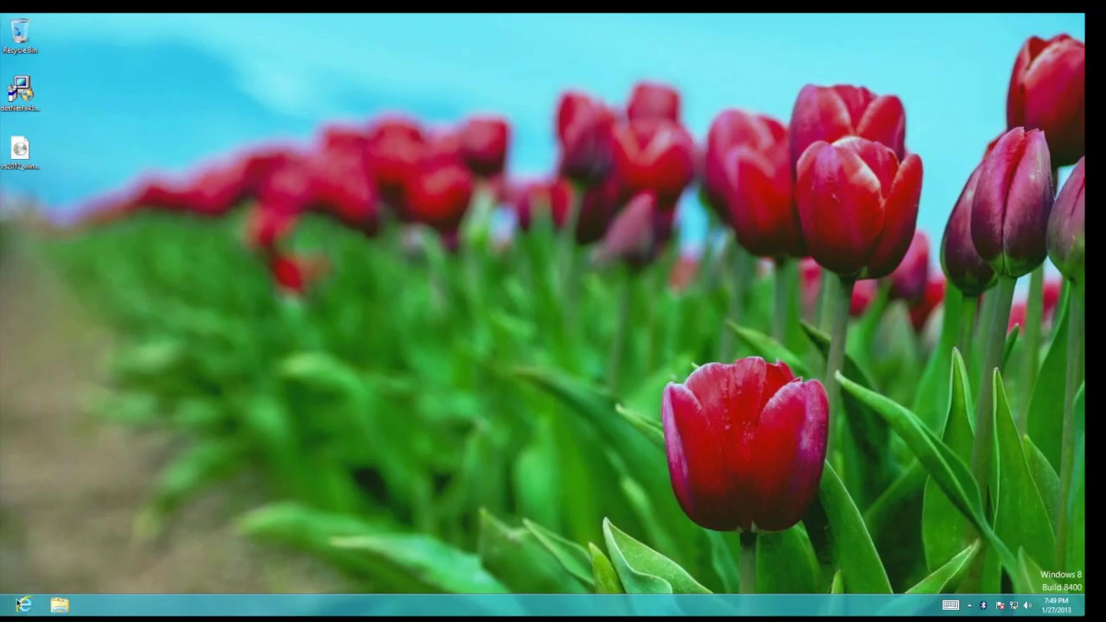
{"action": "left_click", "coordinate": [59, 605]}
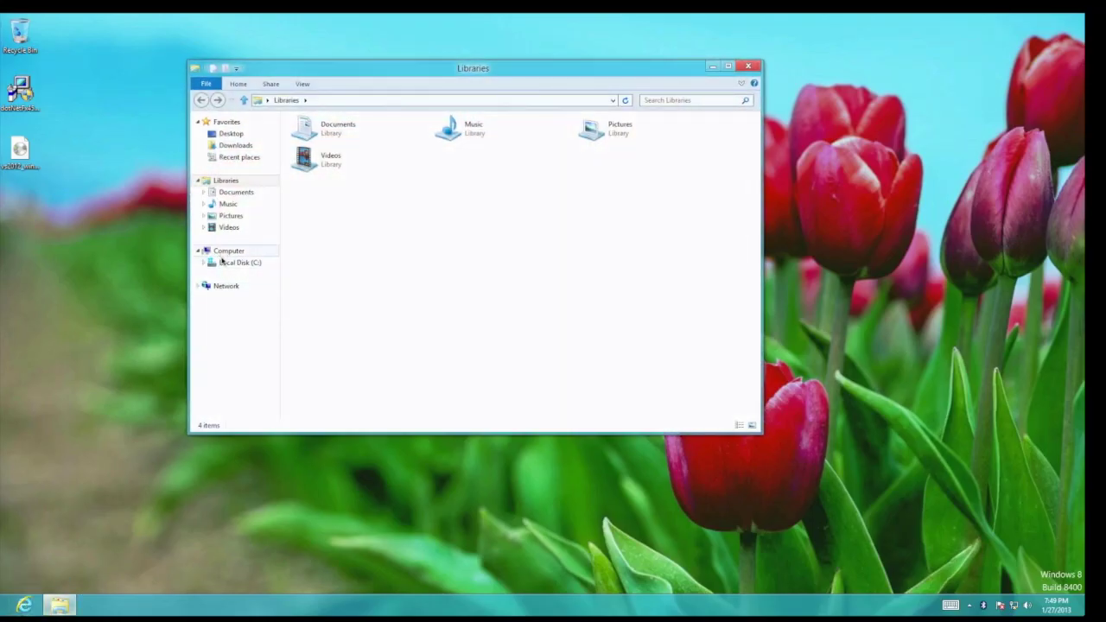
{"action": "left_click", "coordinate": [226, 250]}
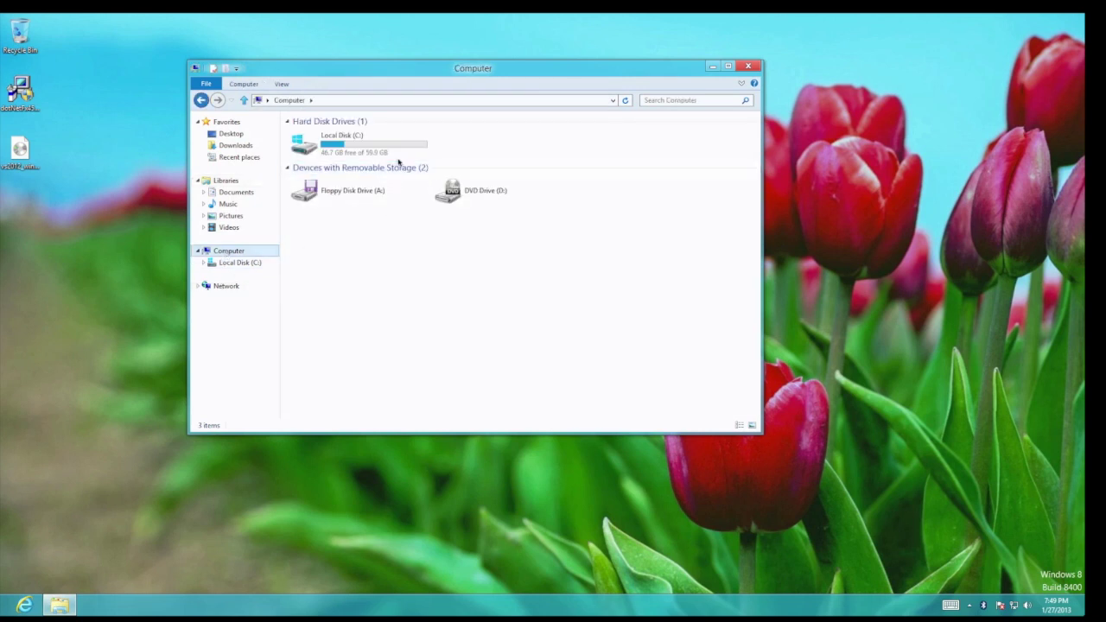
{"action": "key", "text": "ctrl+Left"}
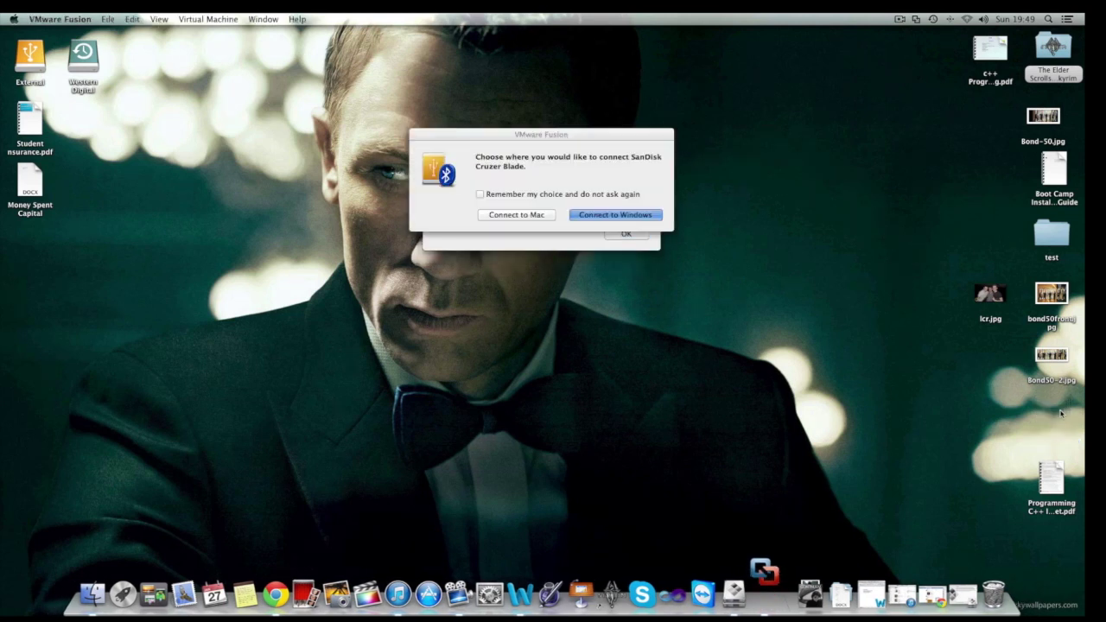
- Connect the SanDisk Cruzer Blade to Windows and open WindowsSupport on WININSTALL (E:)
{"action": "left_click", "coordinate": [617, 215]}
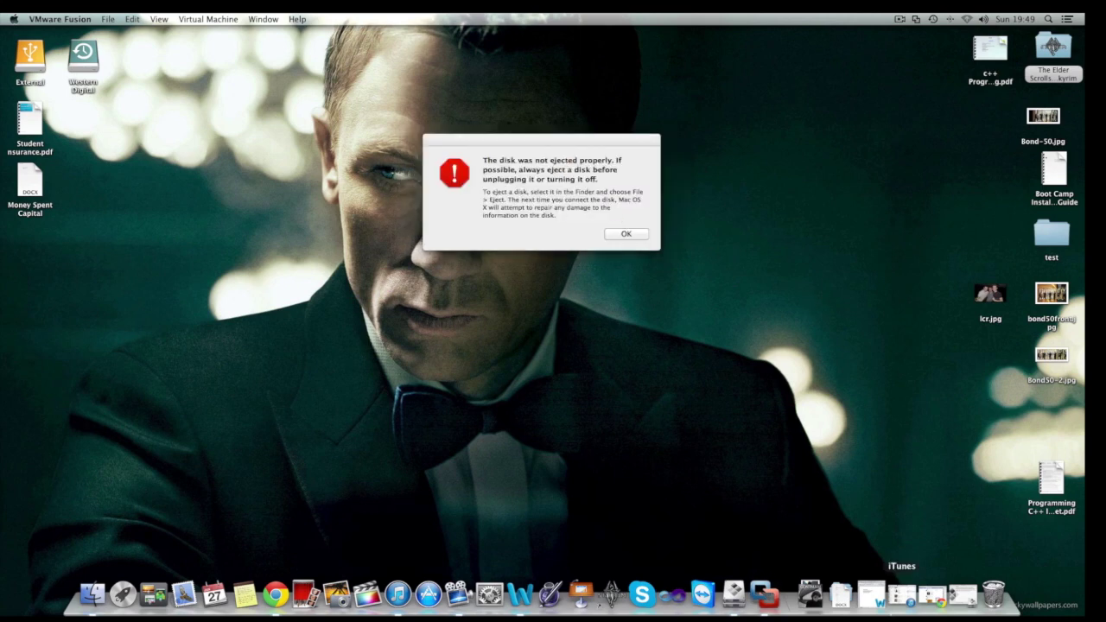
{"action": "left_click", "coordinate": [763, 595]}
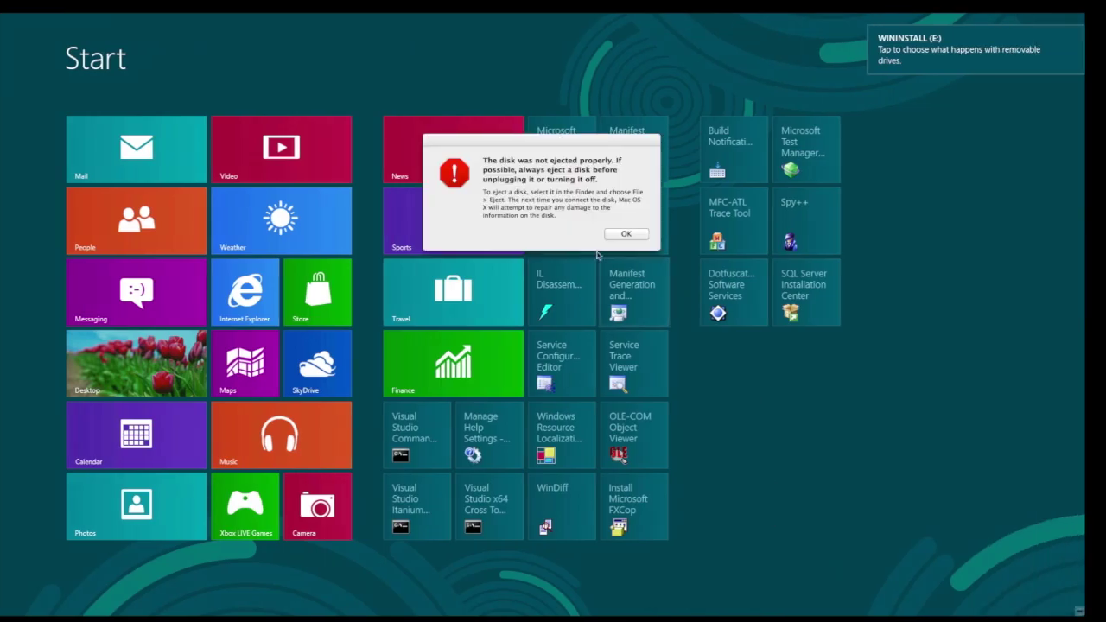
{"action": "left_click", "coordinate": [613, 233]}
{"action": "left_click", "coordinate": [159, 375]}
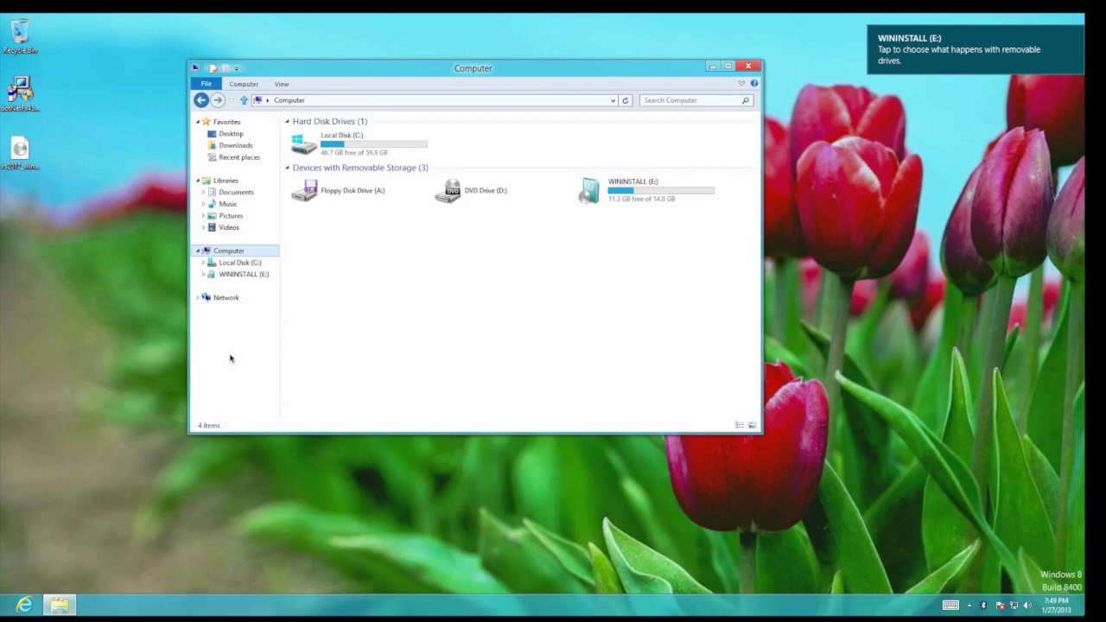
{"action": "double_click", "coordinate": [698, 200]}
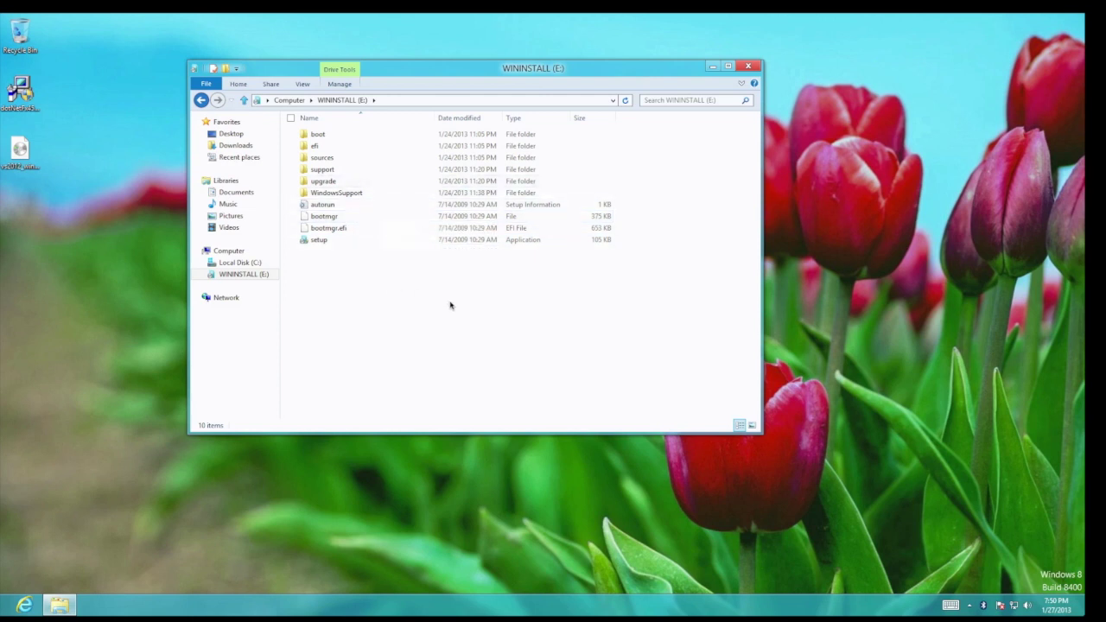
{"action": "double_click", "coordinate": [414, 194]}
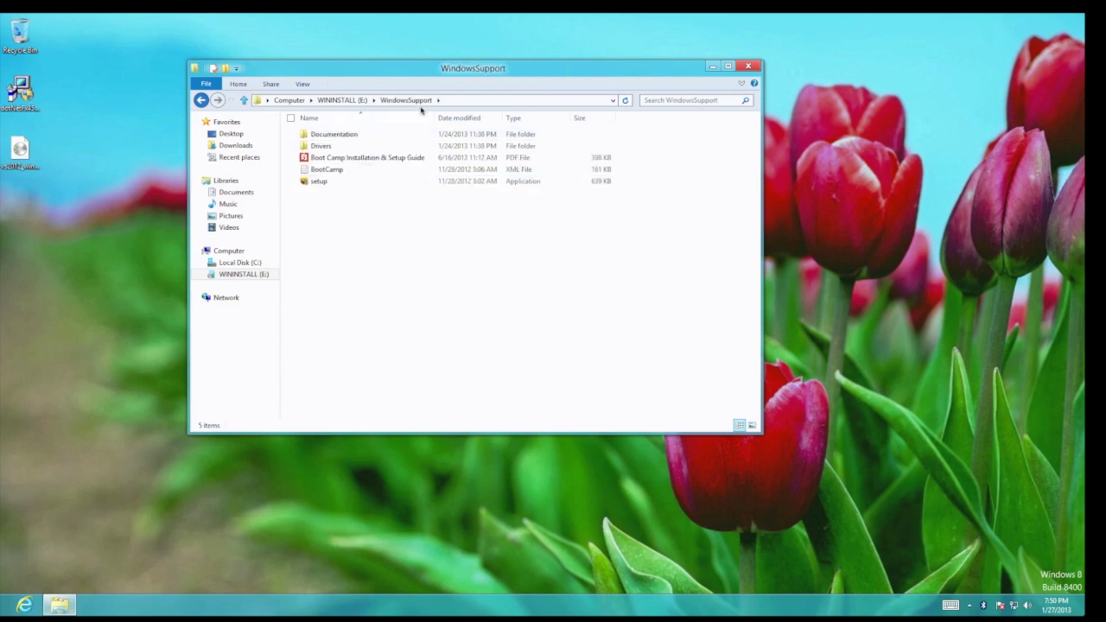
- Look inside the Documentation folder and the Apple folder under Drivers
{"action": "left_click", "coordinate": [364, 137]}
{"action": "double_click", "coordinate": [364, 136]}
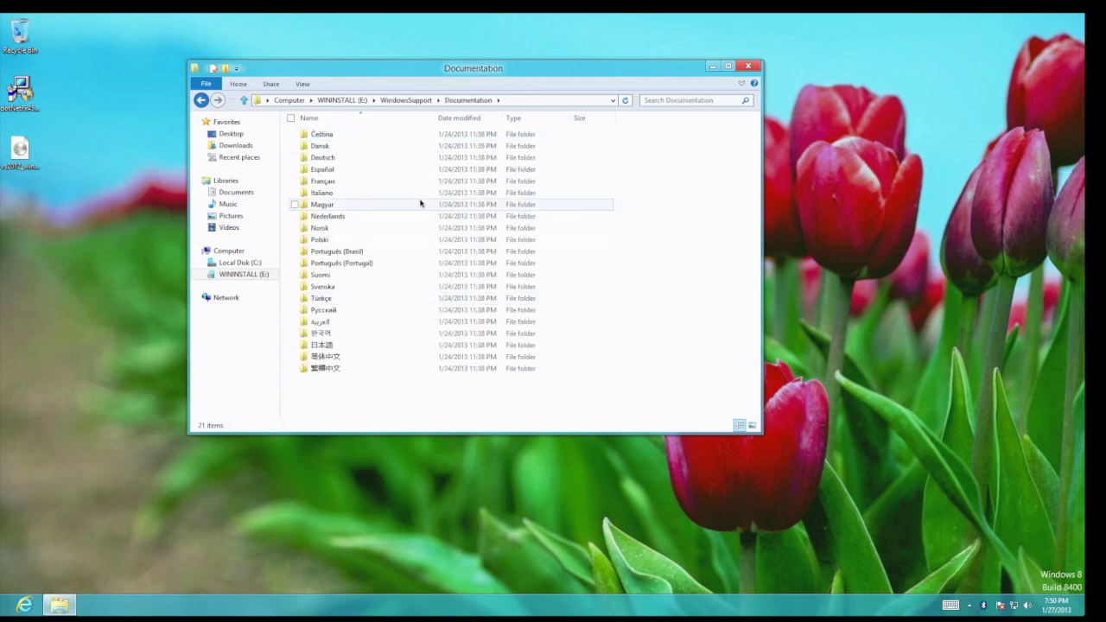
{"action": "key", "text": "BackSpace"}
{"action": "double_click", "coordinate": [355, 146]}
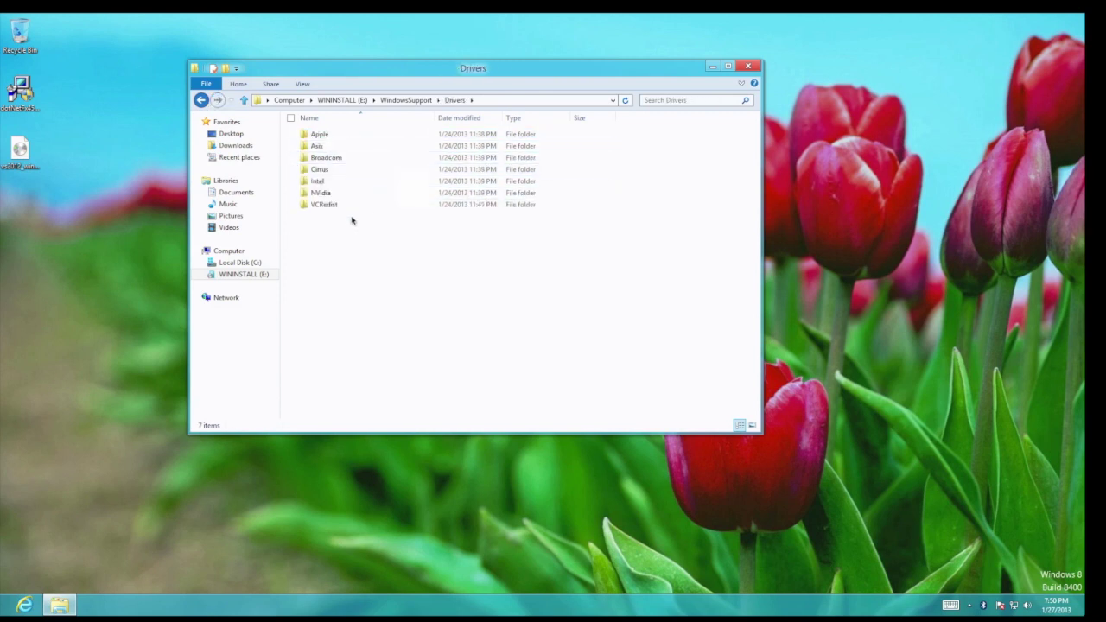
{"action": "double_click", "coordinate": [369, 136]}
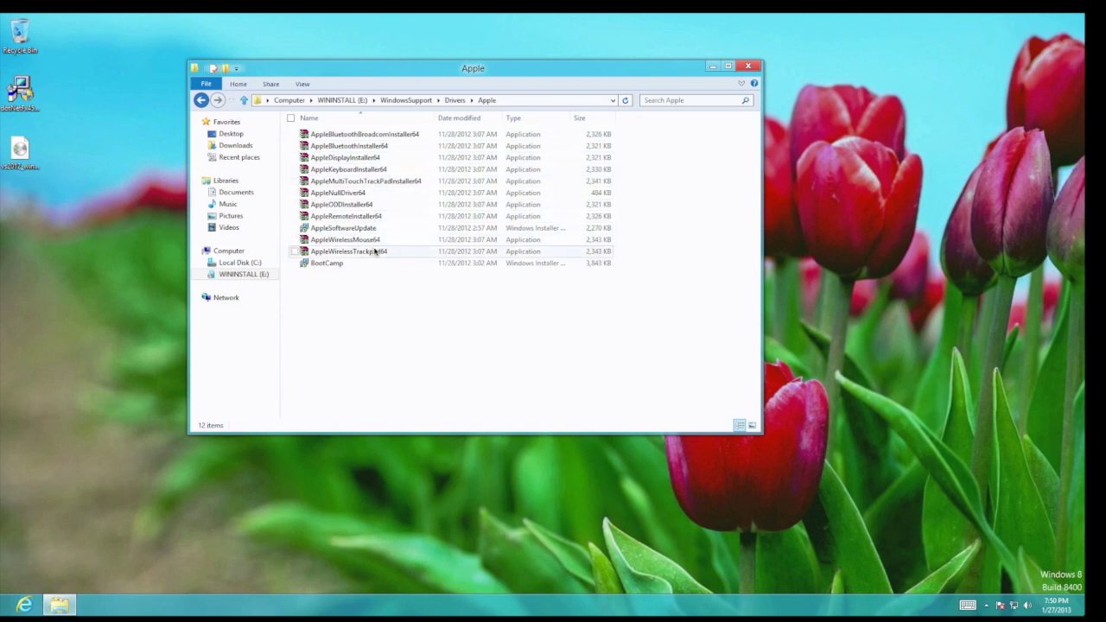
{"action": "key", "text": "BackSpace"}
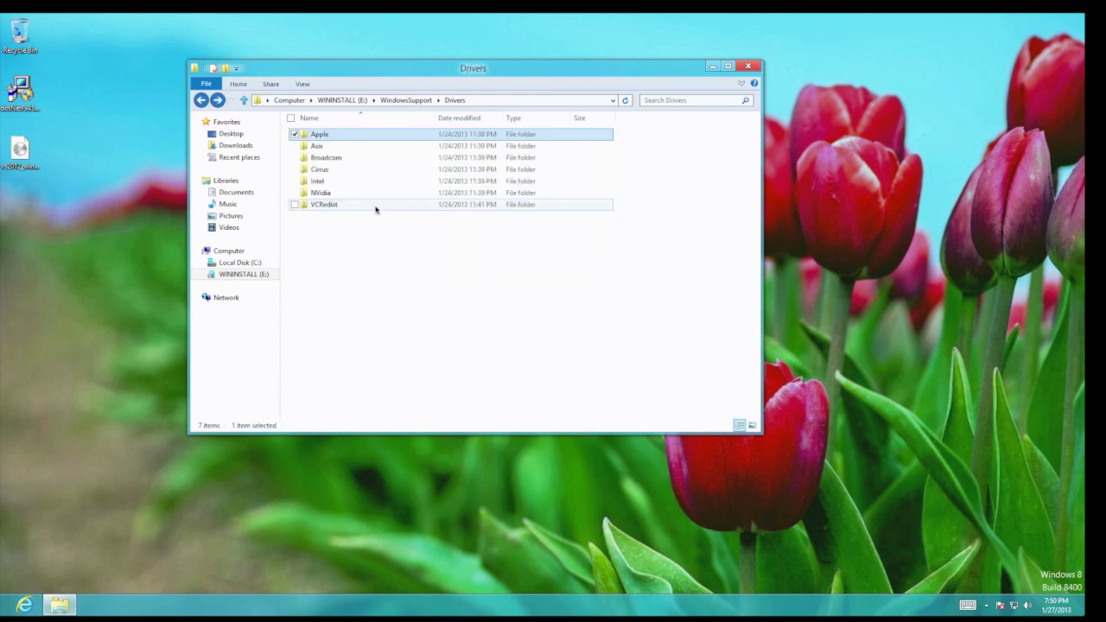
- Check the Intel and other driver folders, then return to WindowsSupport and select setup
{"action": "left_click", "coordinate": [342, 171]}
{"action": "double_click", "coordinate": [342, 181]}
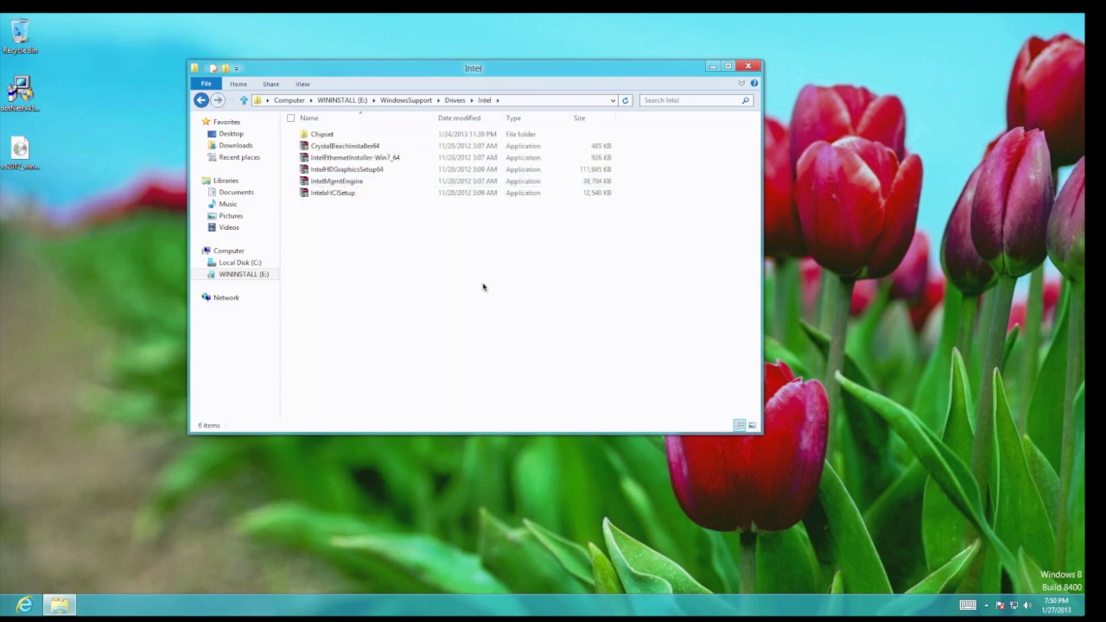
{"action": "key", "text": "BackSpace"}
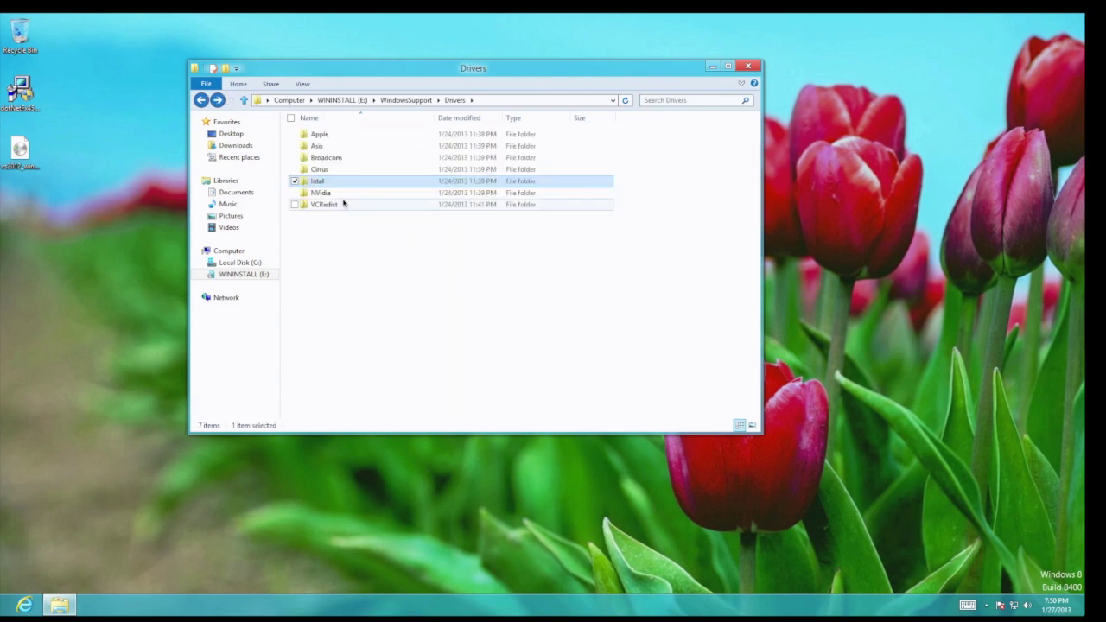
{"action": "double_click", "coordinate": [345, 199]}
{"action": "key", "text": "BackSpace"}
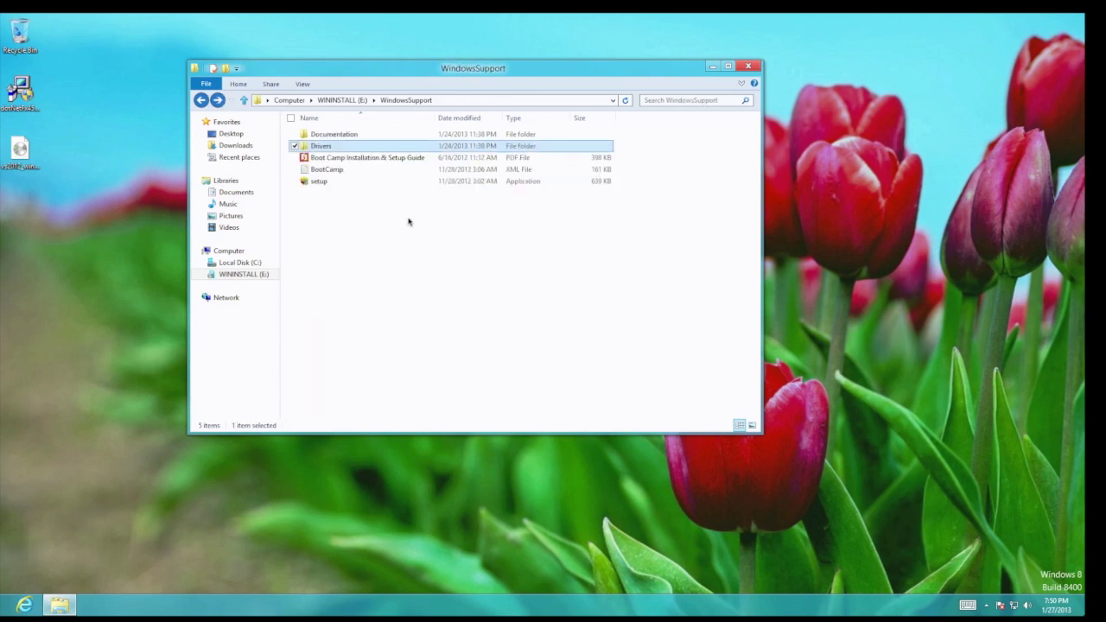
{"action": "left_click", "coordinate": [359, 171]}
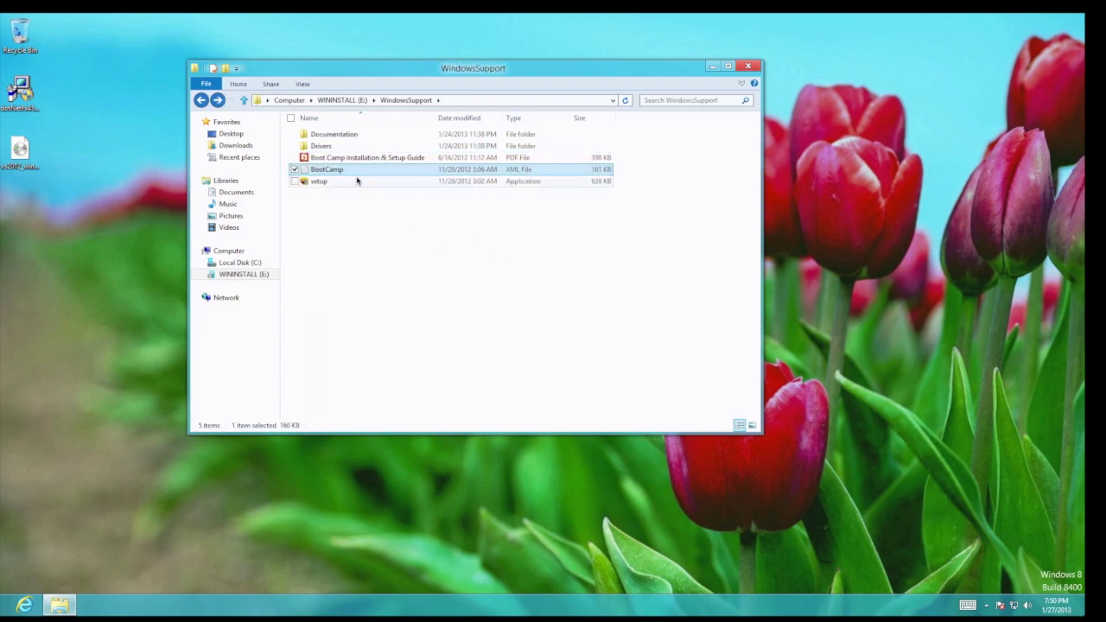
{"action": "left_click", "coordinate": [358, 181]}
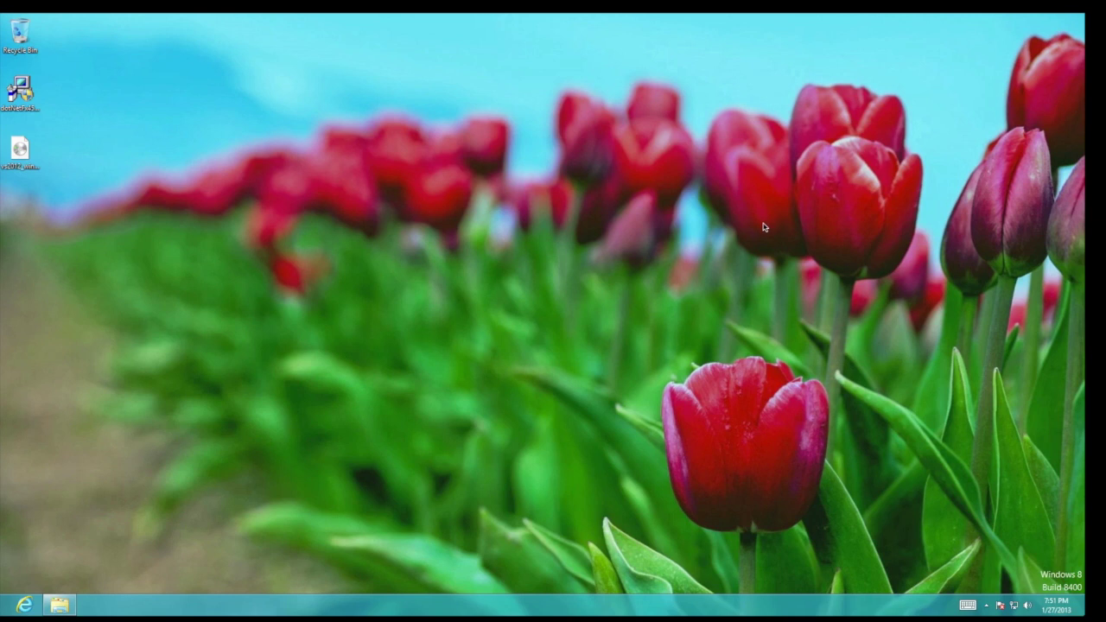
- Bring up the Windows 8 Start screen with the Windows key
{"action": "key", "text": "super"}
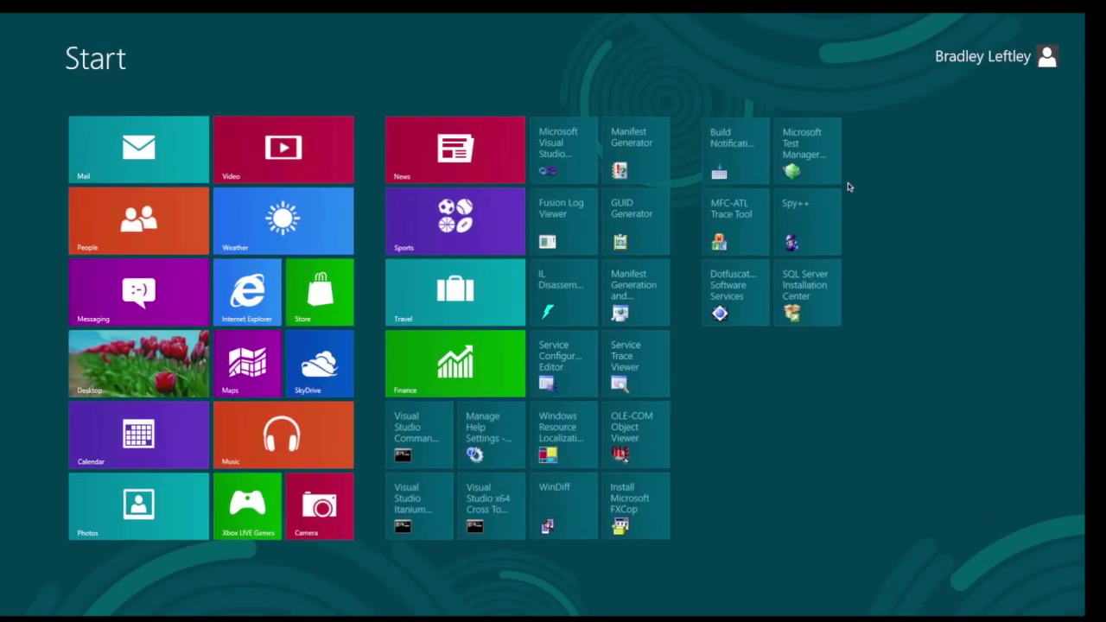